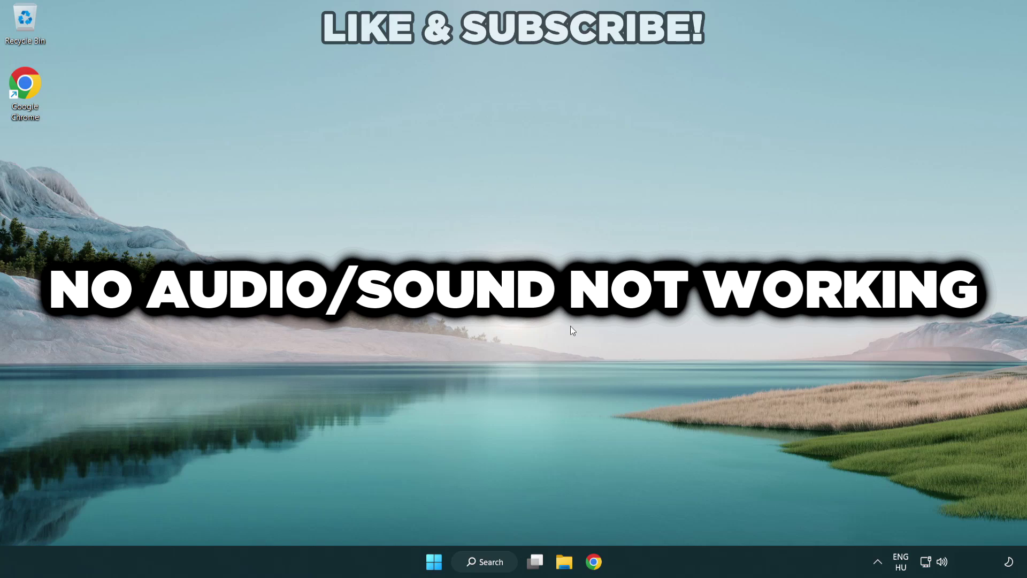
- Switch Quick Settings sound output from CABLE Input to Speakers (High Definition Audio Device)
click(942, 563)
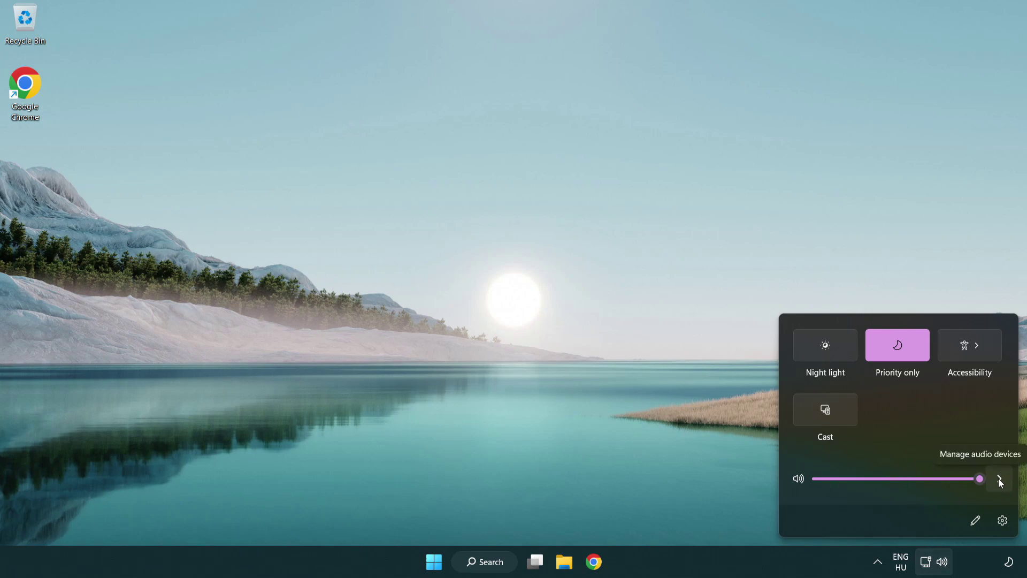
click(1000, 480)
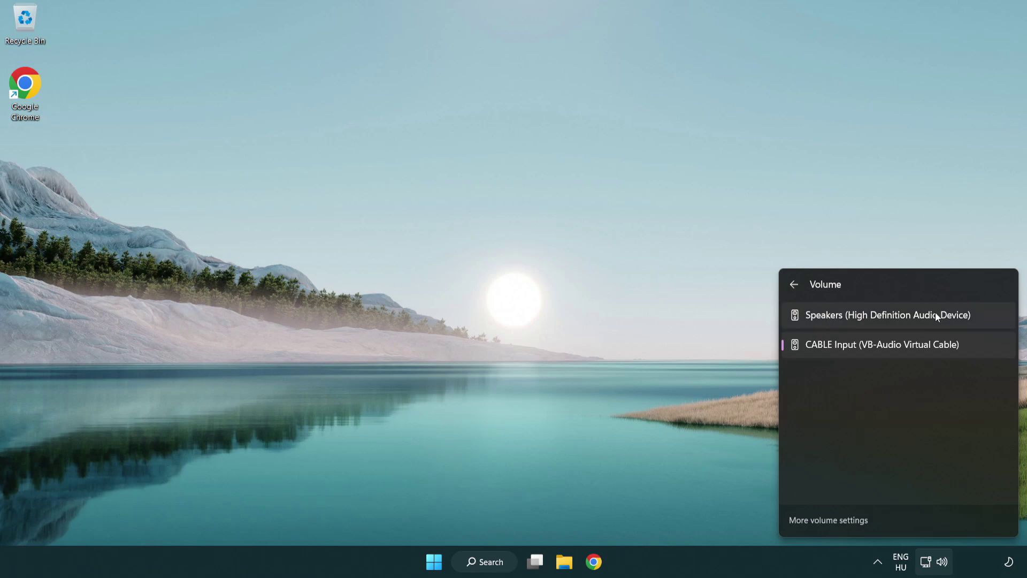
click(985, 319)
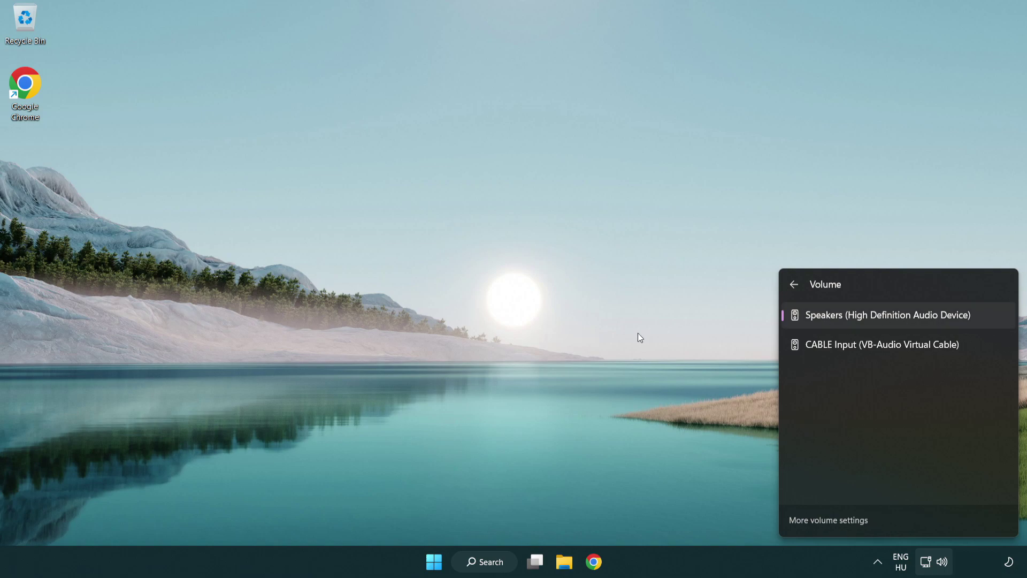
click(560, 320)
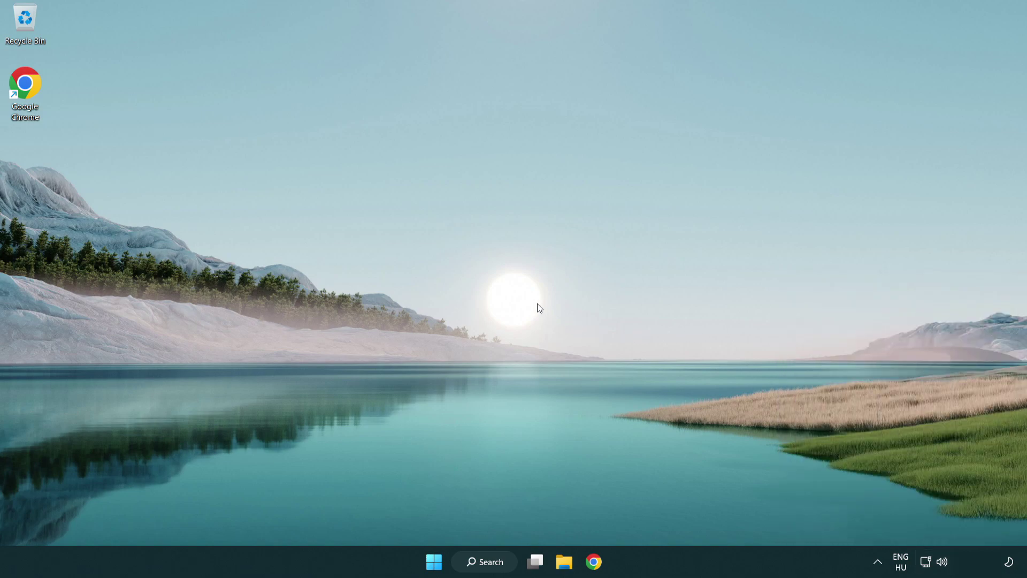
- Reset sound devices and app volumes in the Volume mixer, then close Settings
right_click(943, 564)
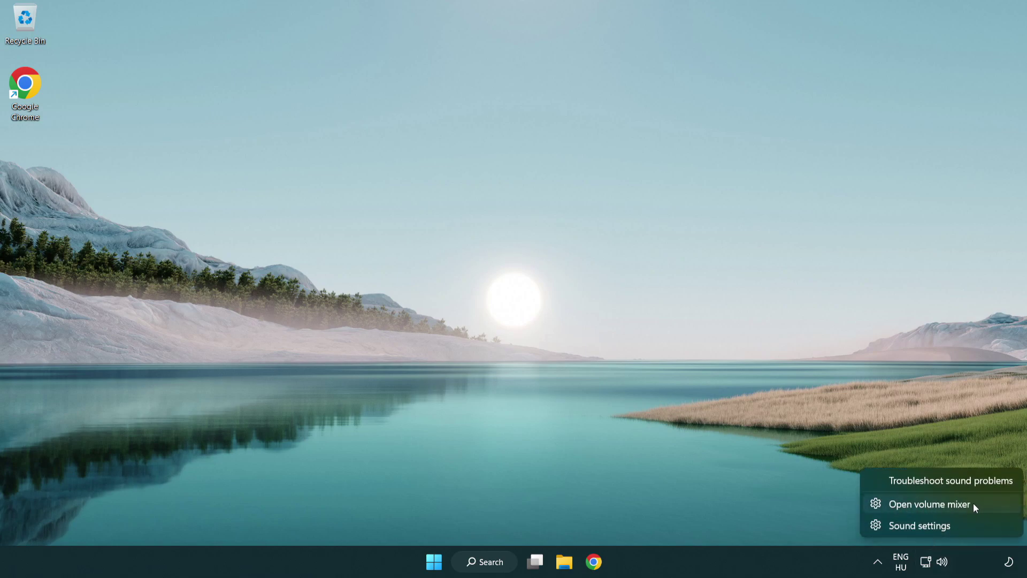
click(990, 504)
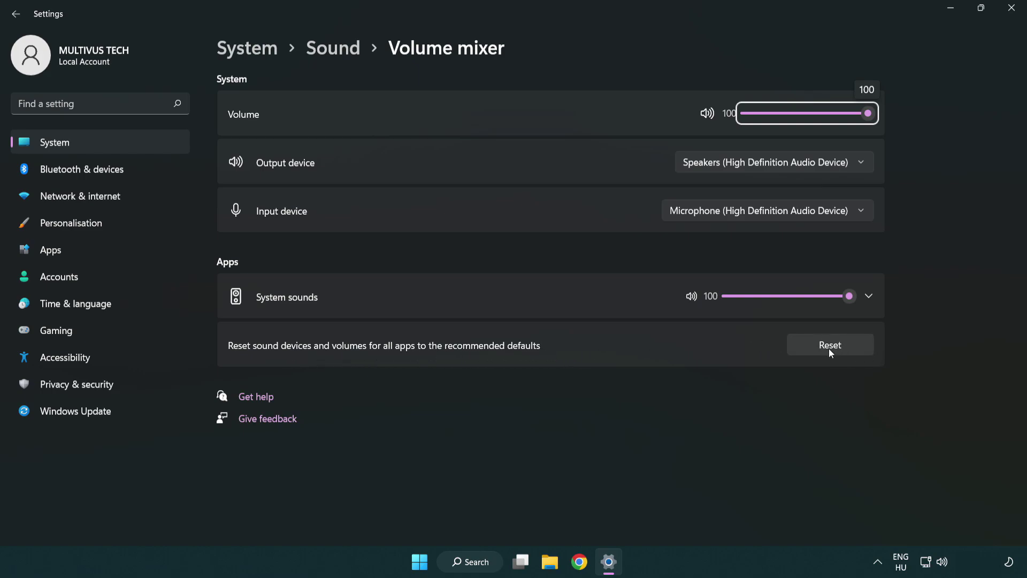
click(858, 352)
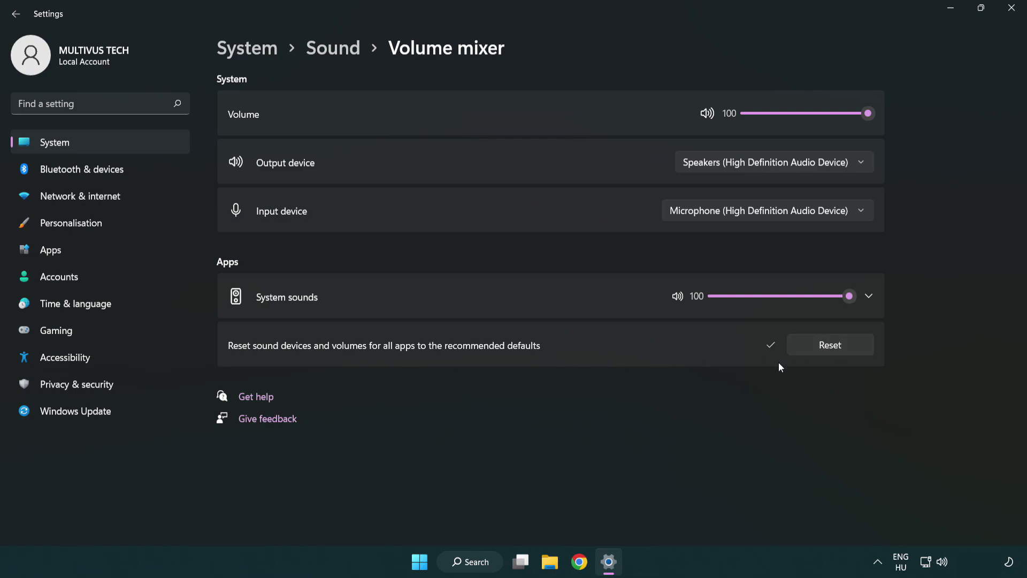
click(1015, 11)
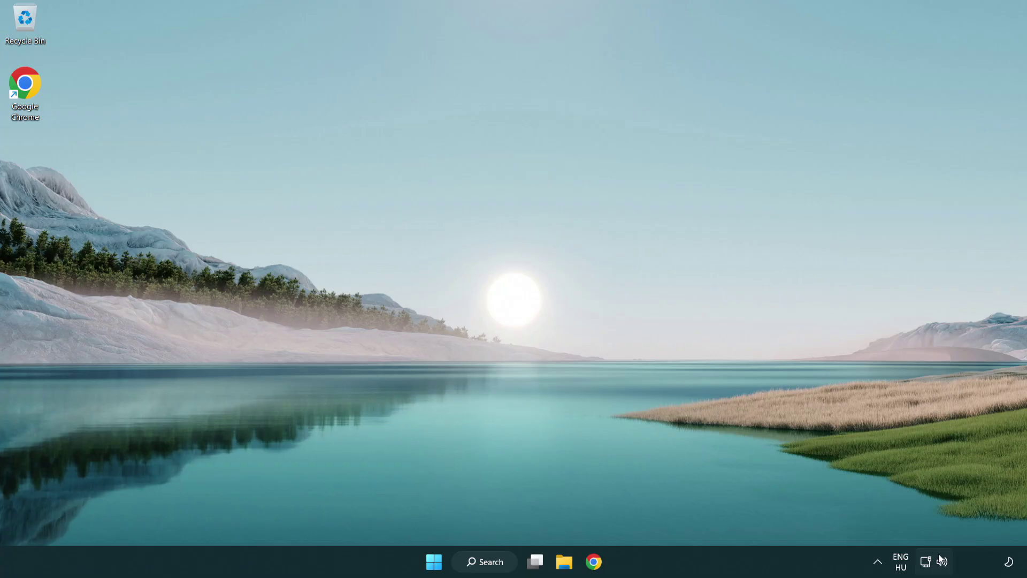
- Open Sound settings from the speaker tray icon and scroll toward the Advanced section
right_click(942, 563)
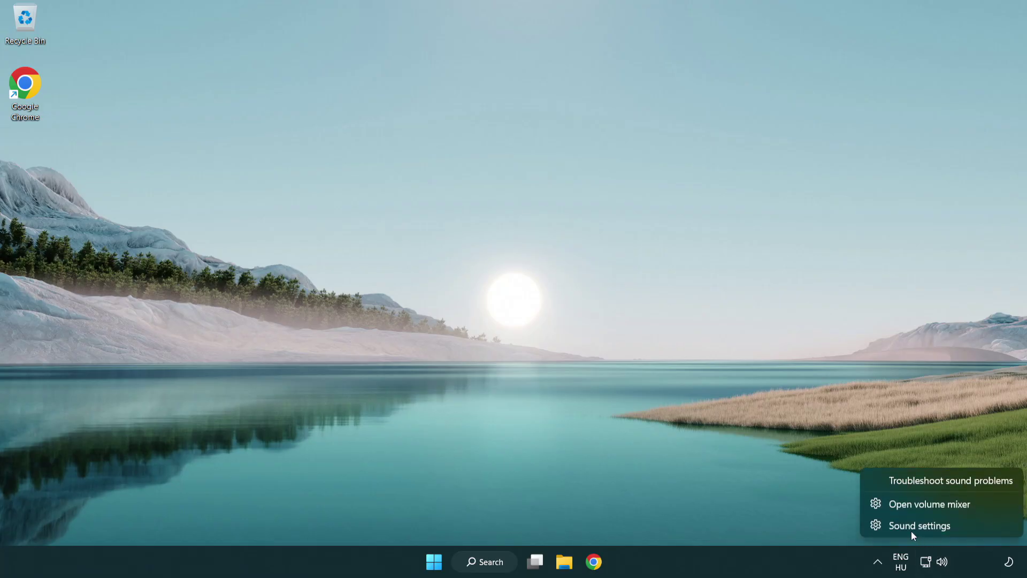
click(982, 529)
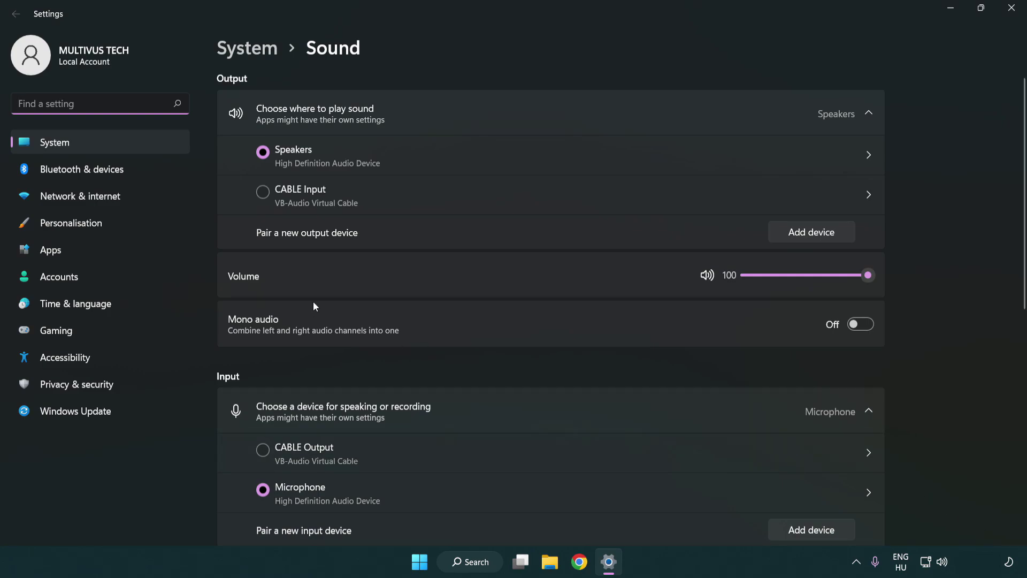
drag(825, 275, 917, 274)
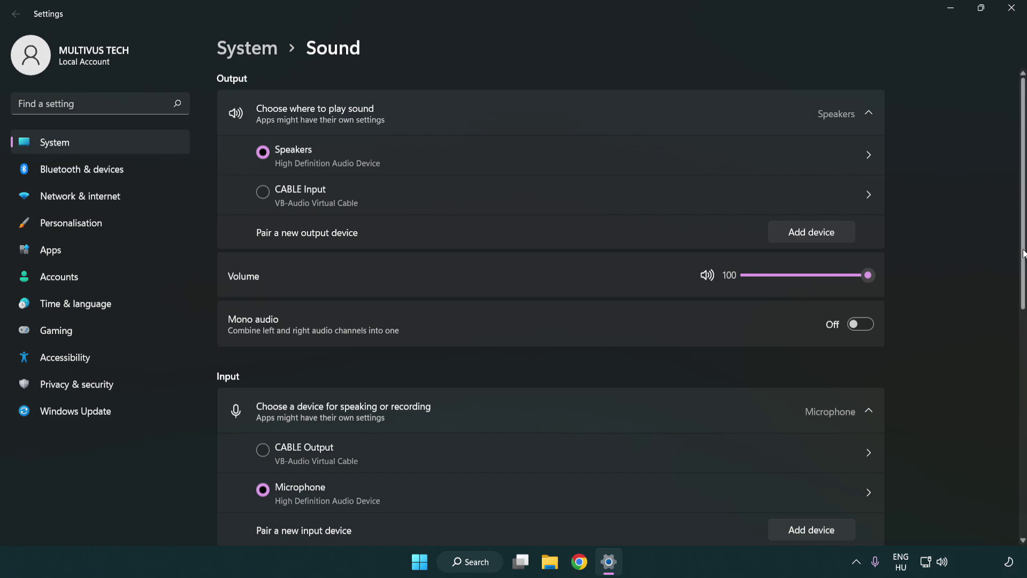
scroll(1024, 253, down, 2)
scroll(1023, 253, down, 3)
scroll(550, 306, down, 1)
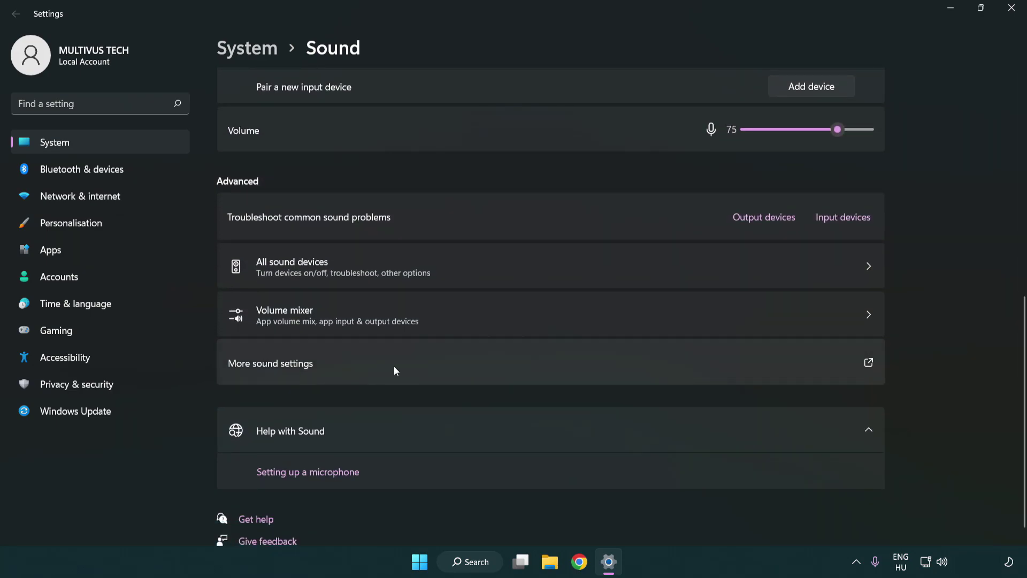
- Disable the CABLE Input playback device in the classic Sound control panel
click(395, 366)
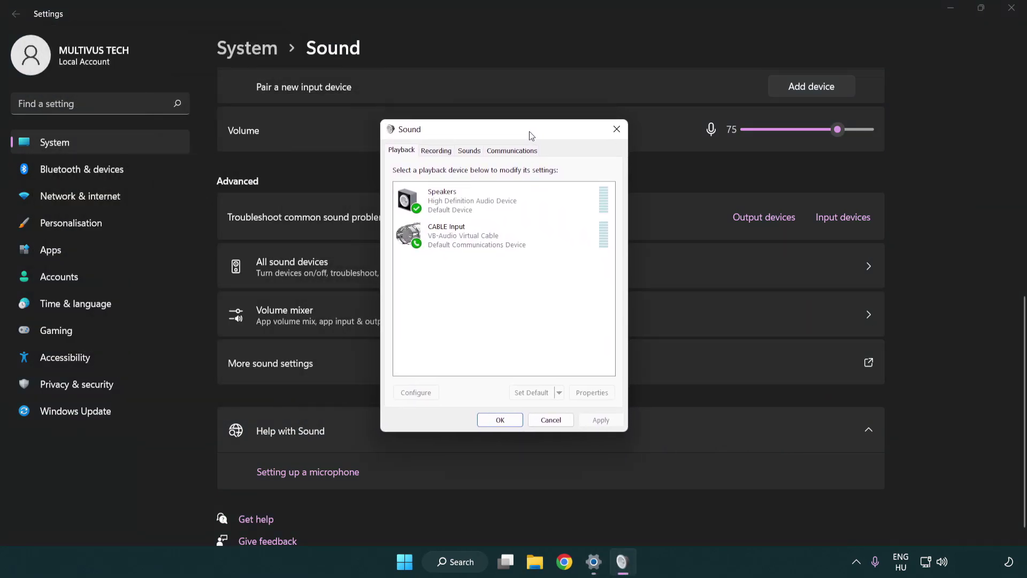
drag(183, 40, 526, 134)
click(494, 246)
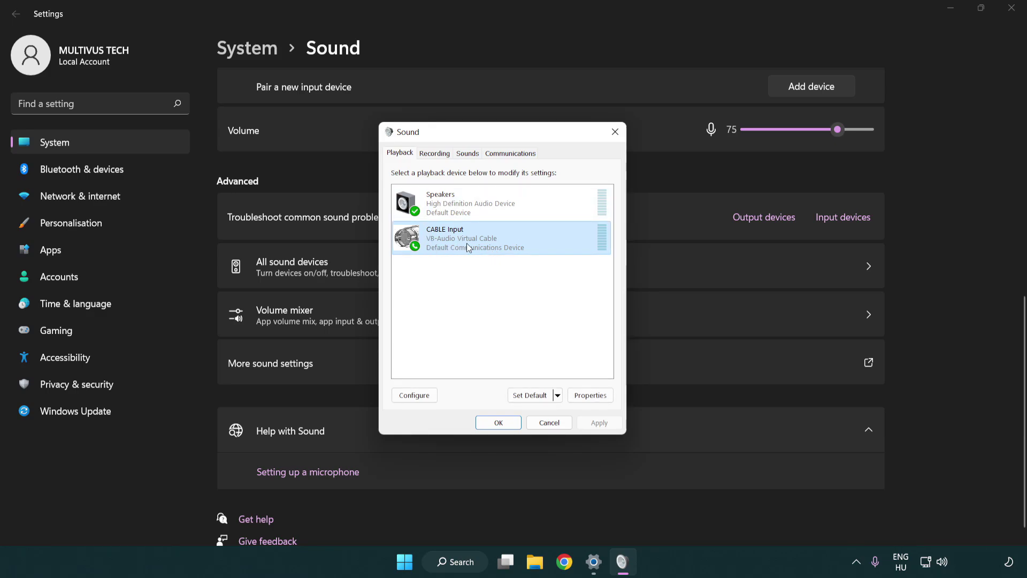
right_click(467, 247)
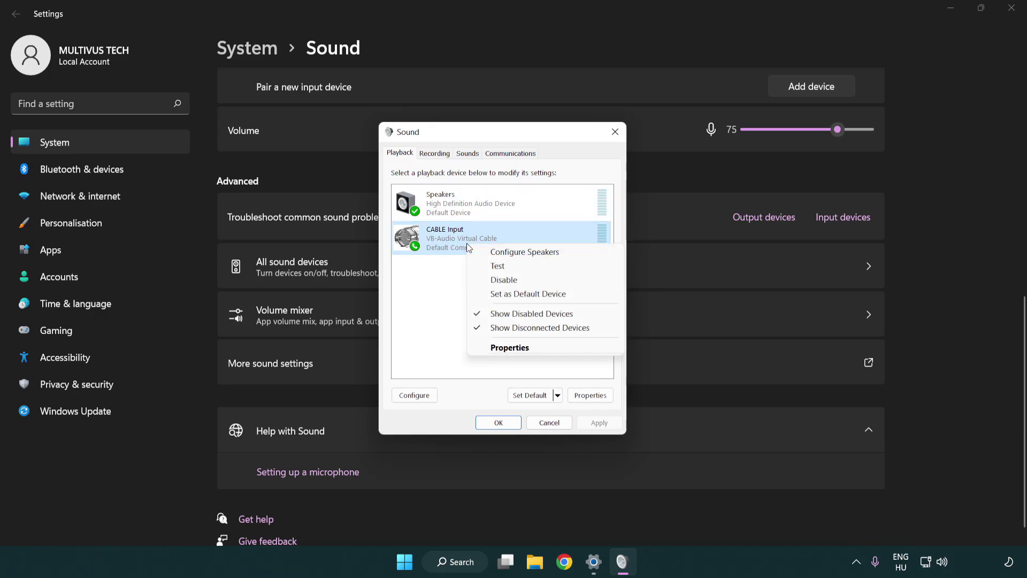
click(529, 279)
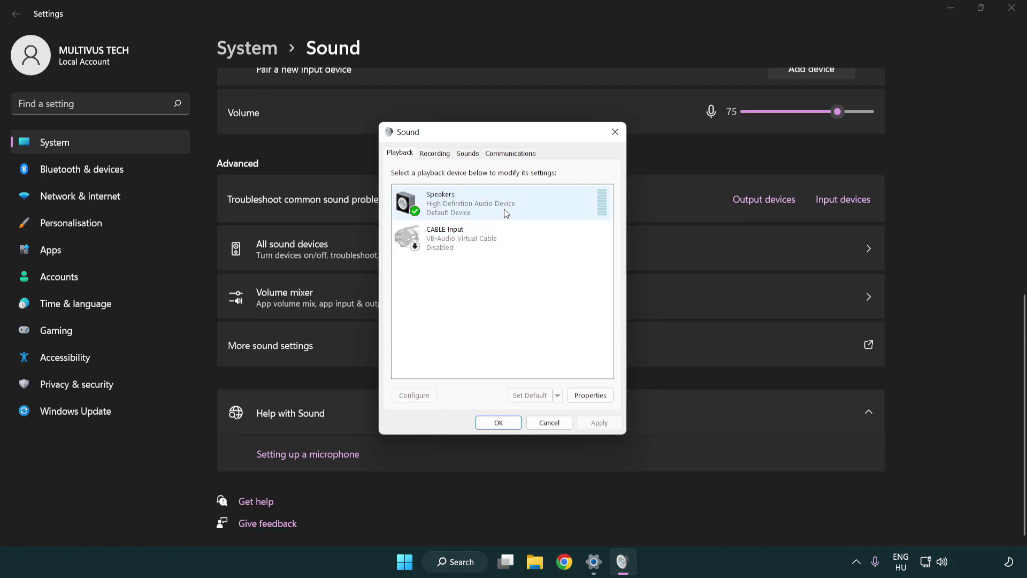
right_click(523, 205)
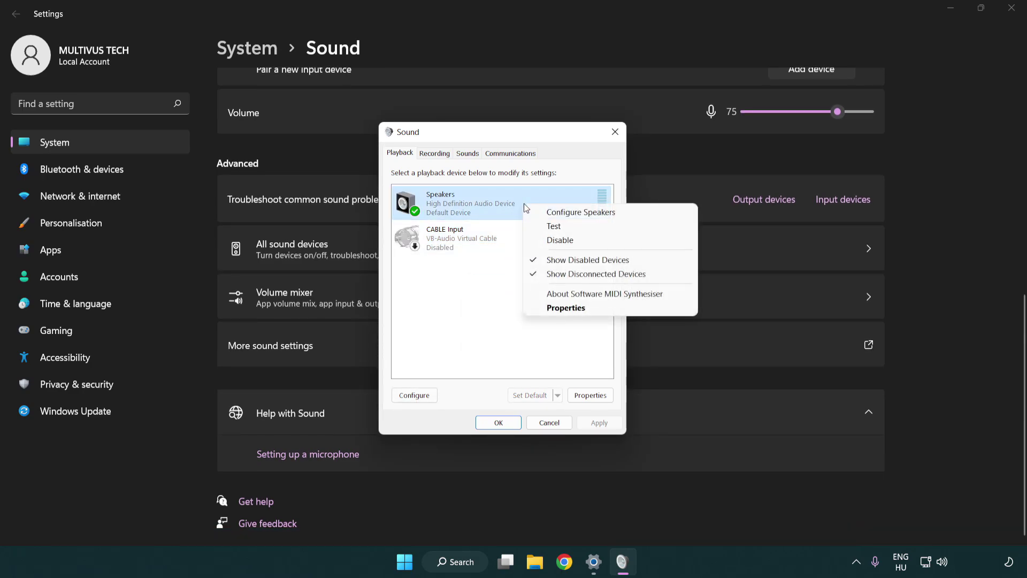
- Configure Speakers as 7.1 Surround and complete the Speaker Setup wizard
click(564, 213)
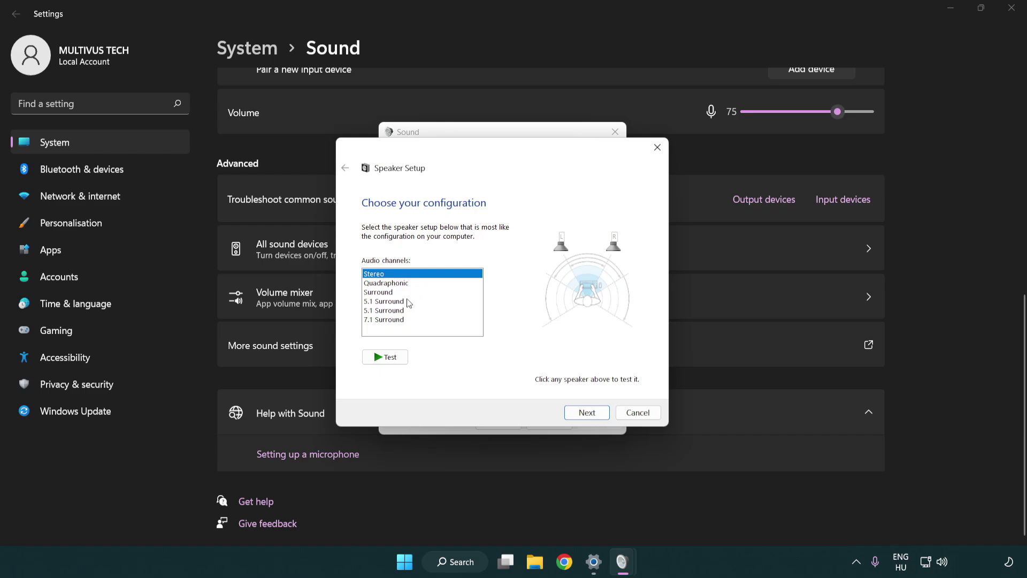
drag(409, 302, 411, 321)
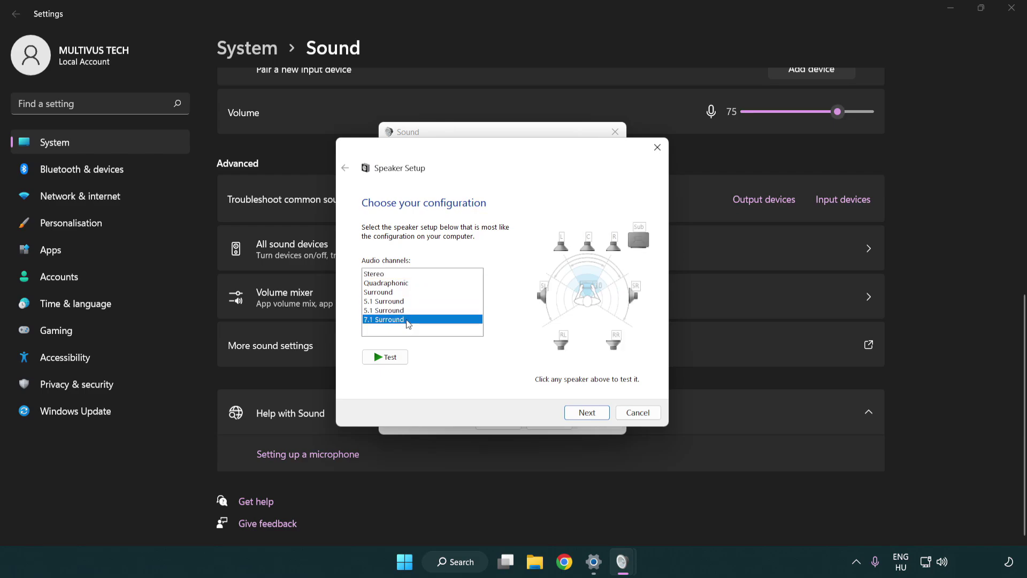
click(586, 413)
click(583, 414)
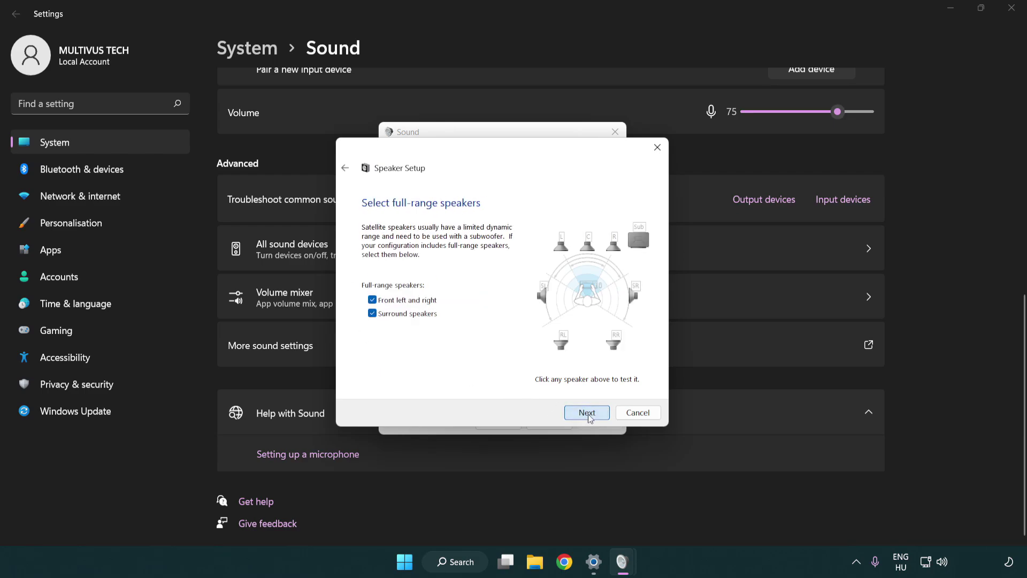
click(591, 415)
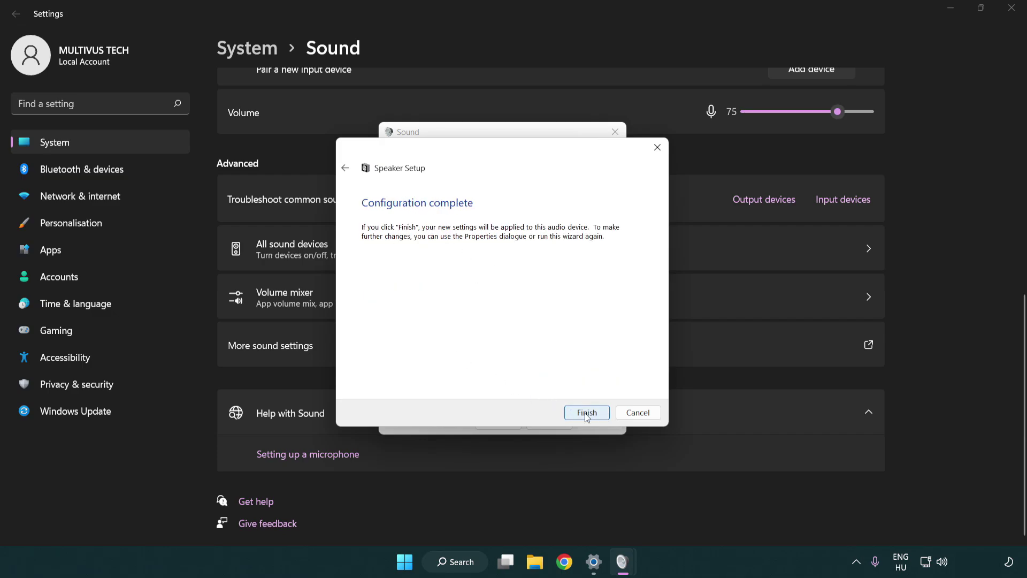
click(578, 412)
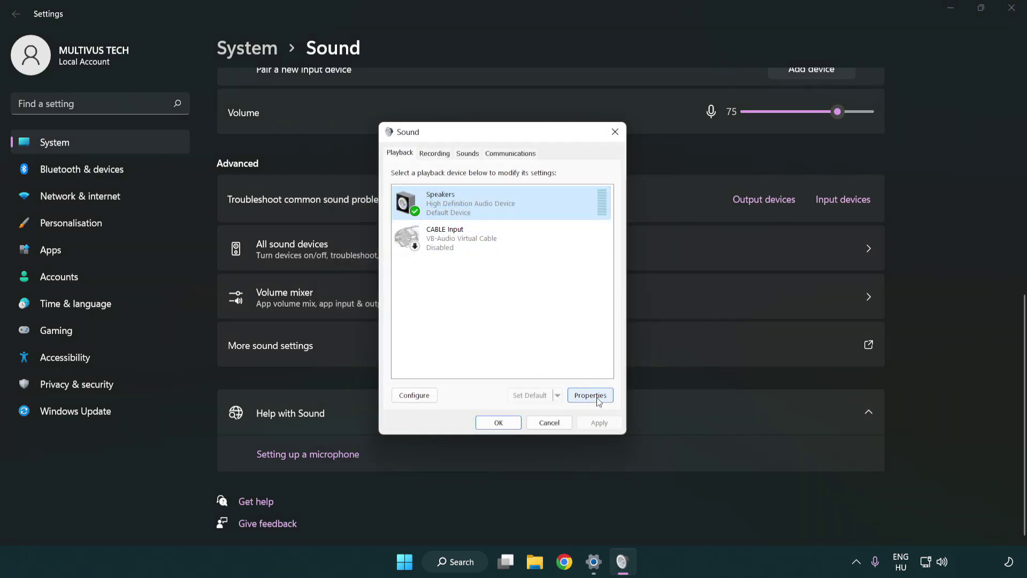
- Turn off all audio enhancements in the Speakers Properties dialog
click(598, 399)
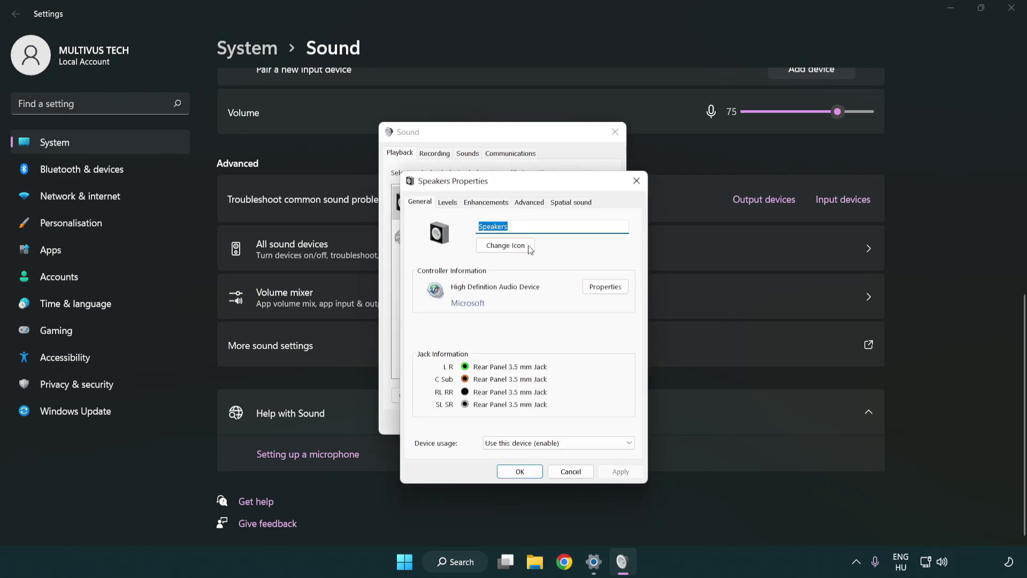
drag(519, 180, 498, 140)
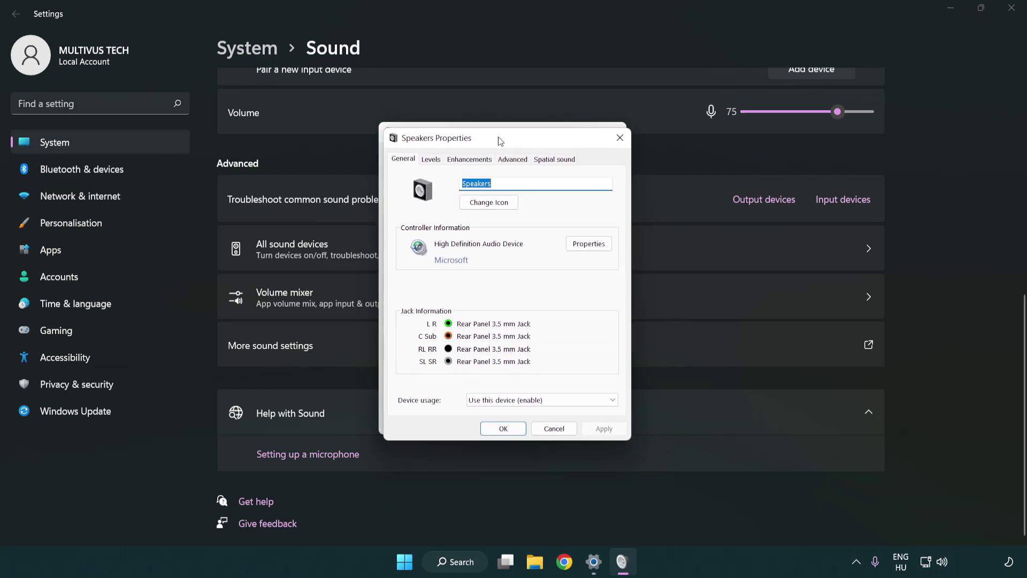
click(474, 158)
click(405, 215)
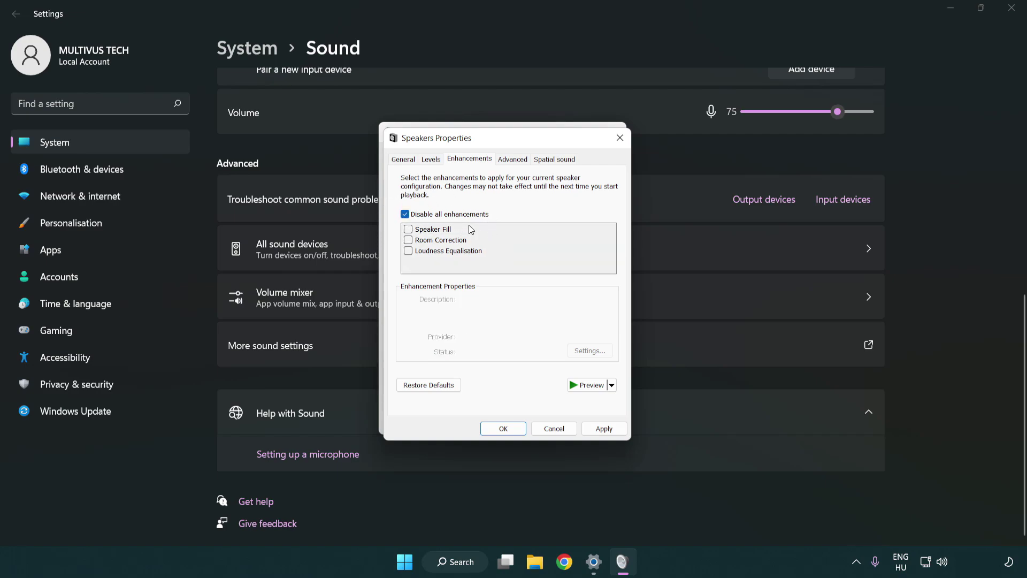
- Apply the 16 bit, 48000 Hz (DVD Quality) default format and close all sound windows
click(514, 162)
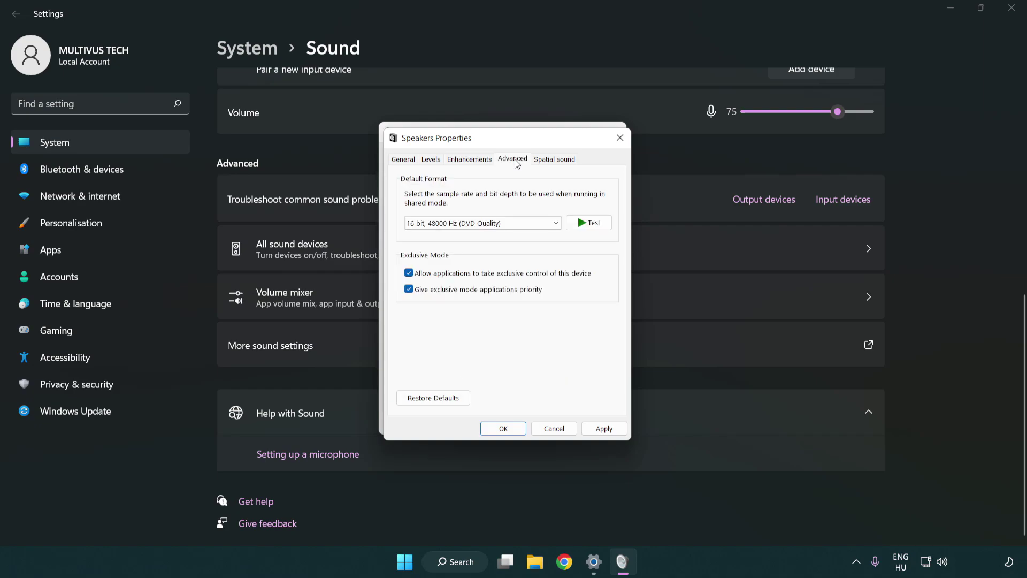
click(457, 223)
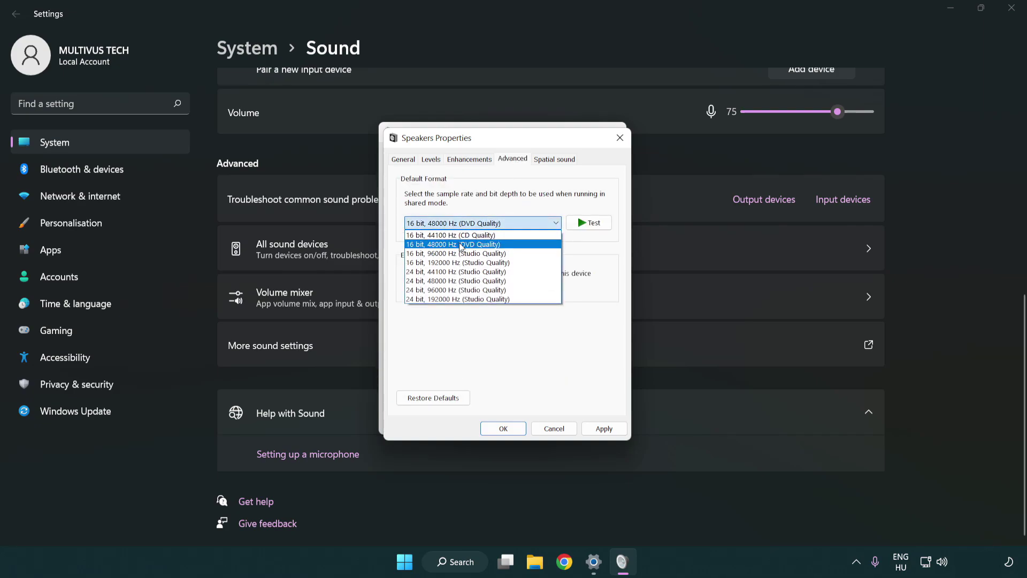
click(461, 244)
click(599, 429)
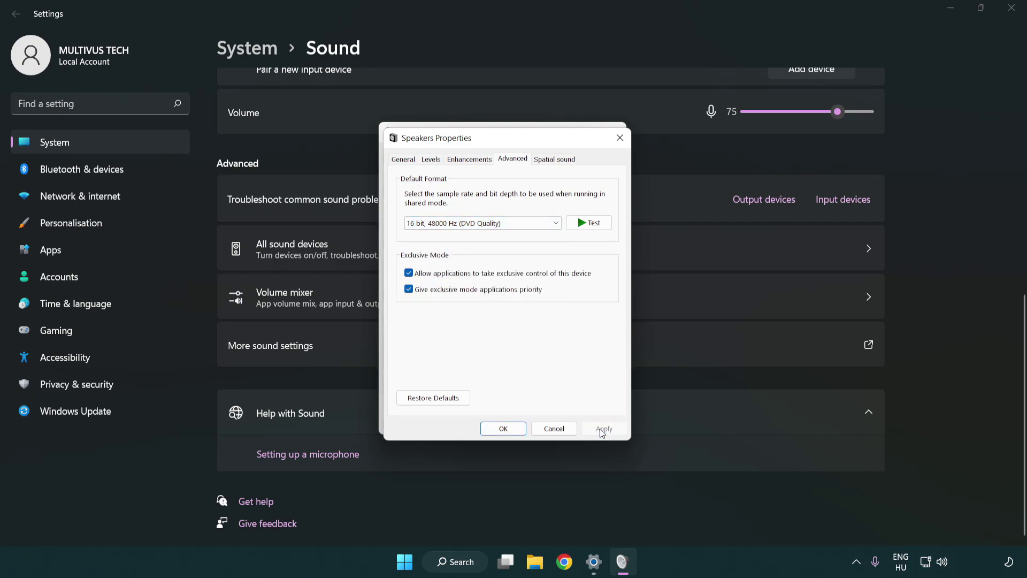
click(503, 429)
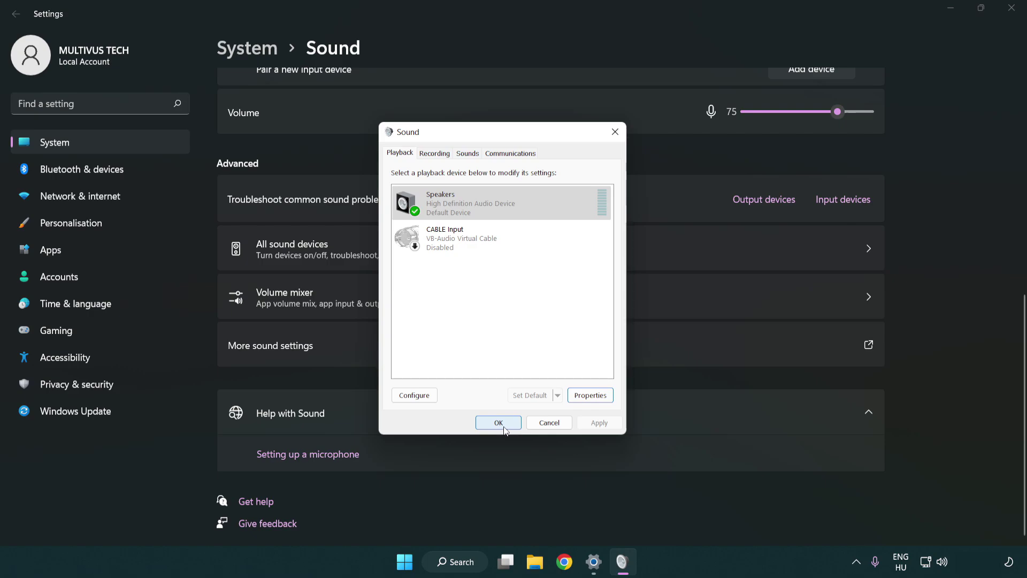
click(498, 425)
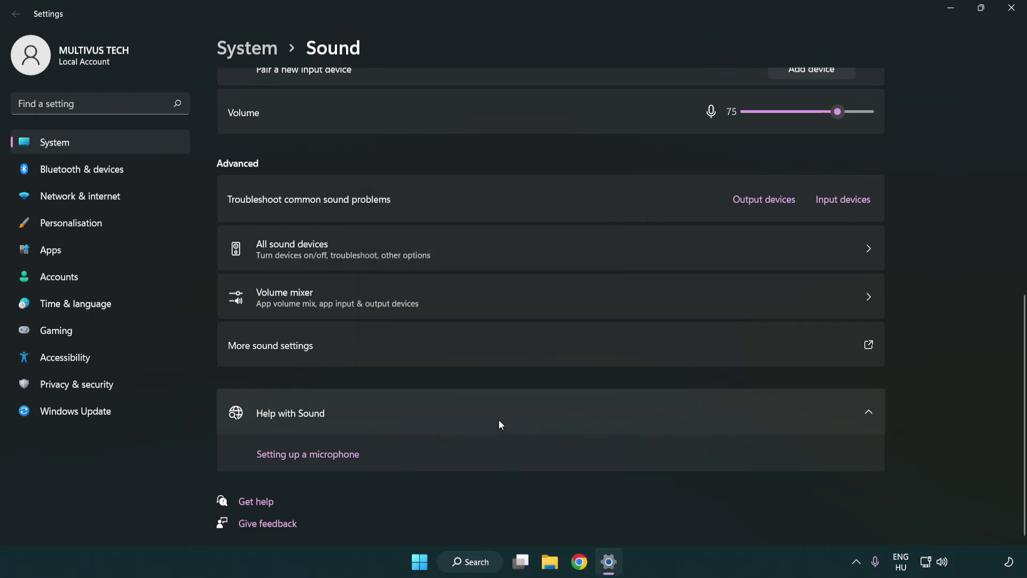
click(1010, 8)
- Open the Start power menu, then Windows search to look up 'device manager'
click(434, 562)
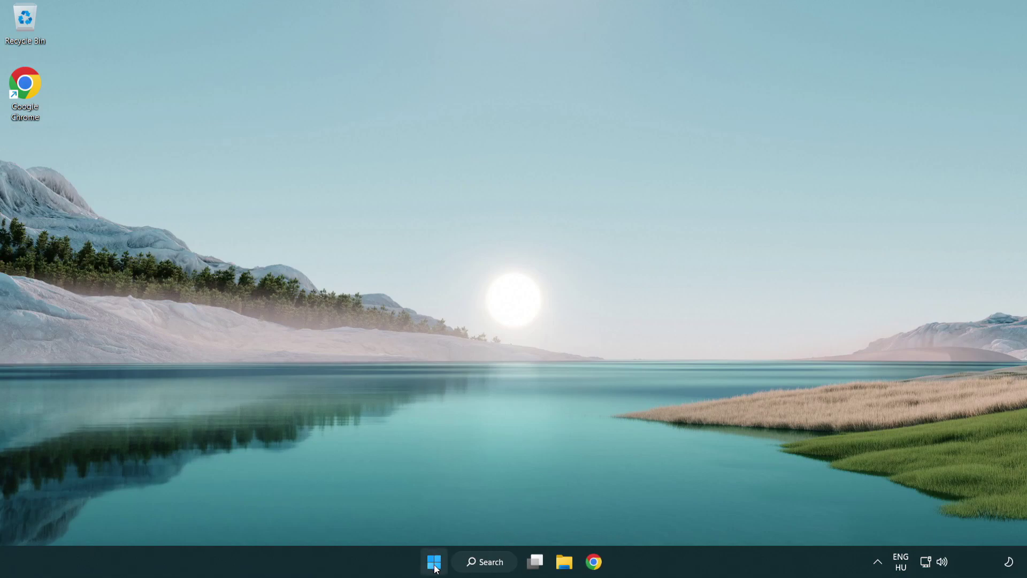
click(680, 517)
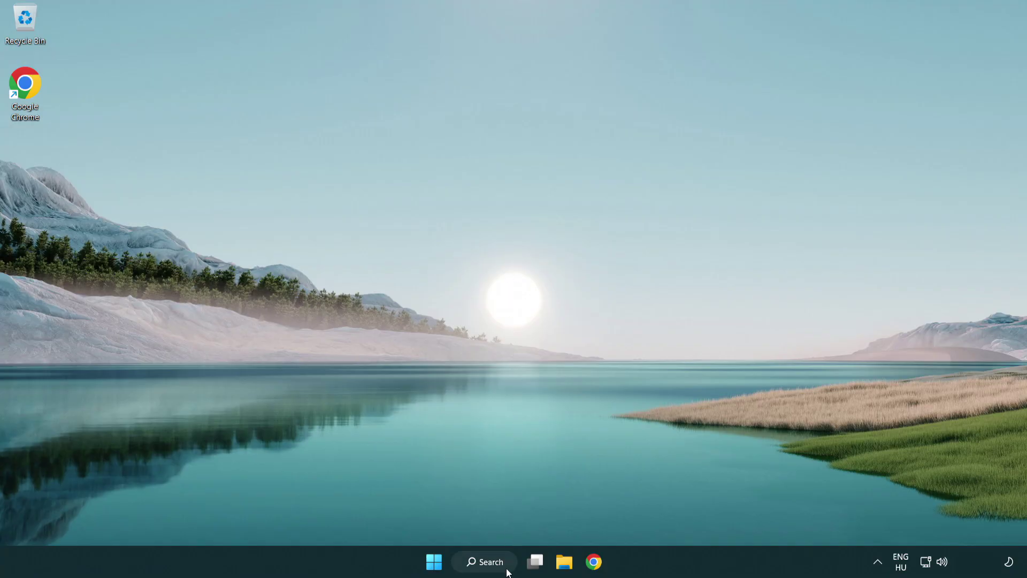
click(495, 565)
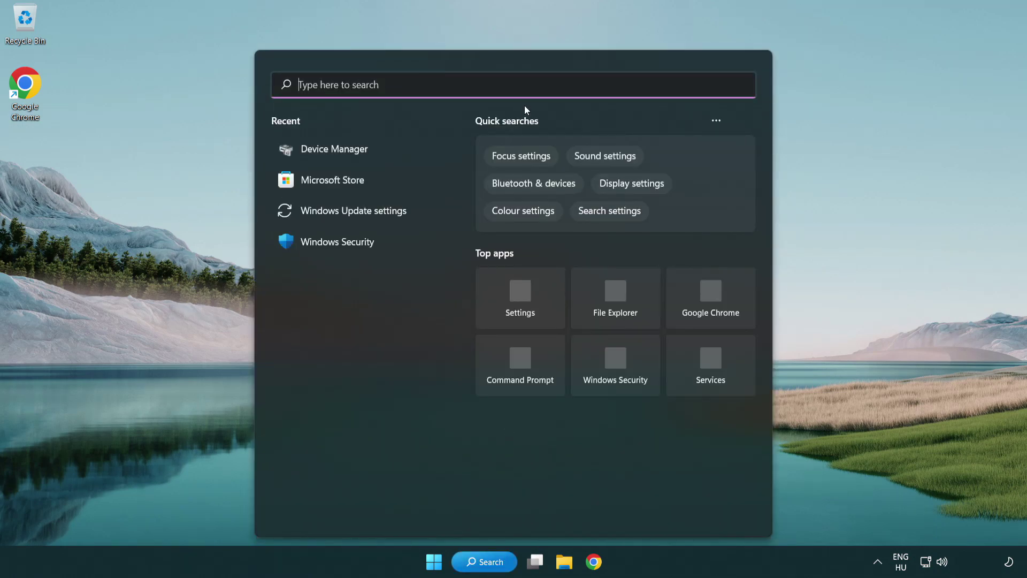
text(device m)
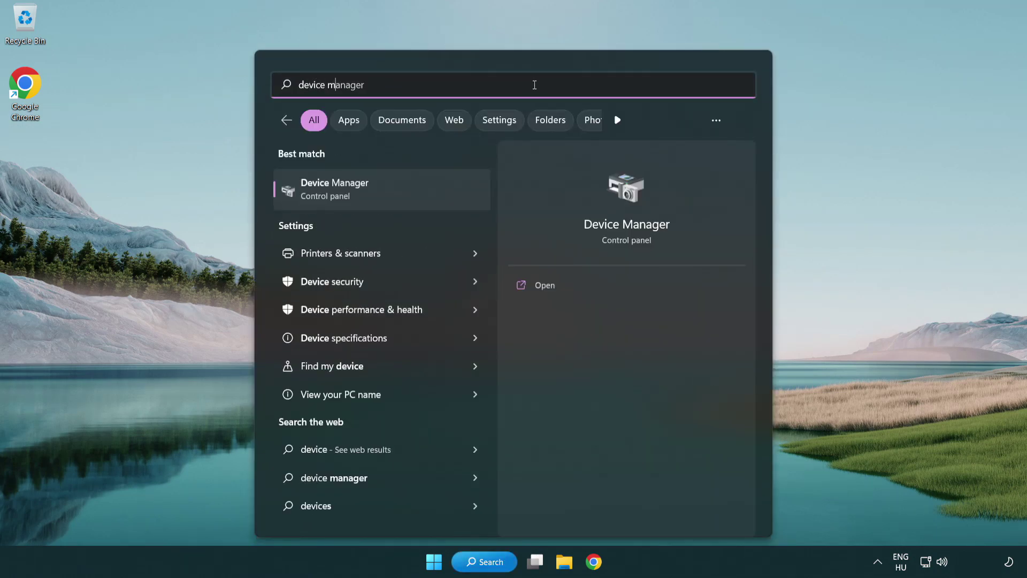
text(anager)
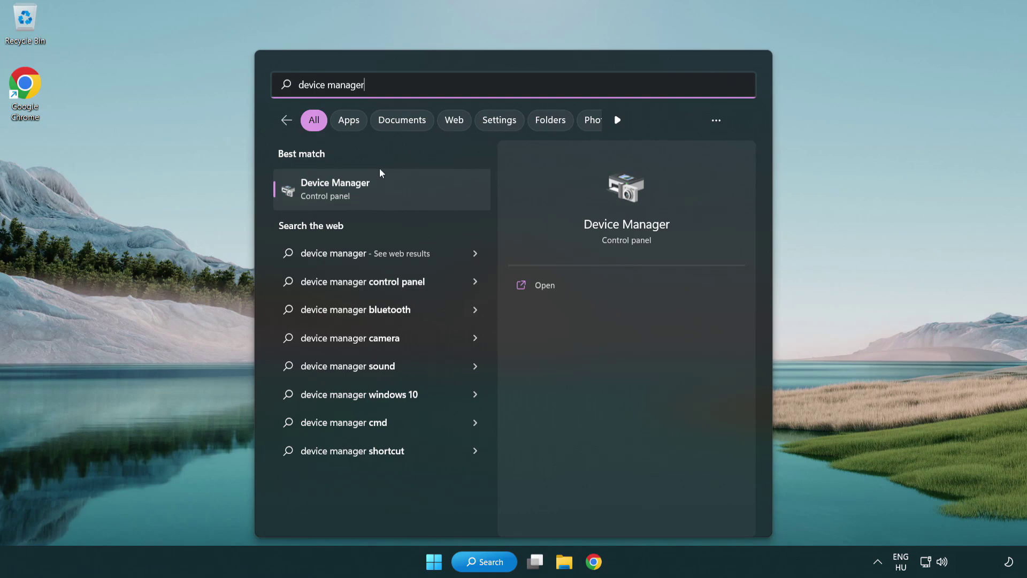
- Launch Device Manager and bring up actions for High Definition Audio Device under Sound controllers
click(420, 199)
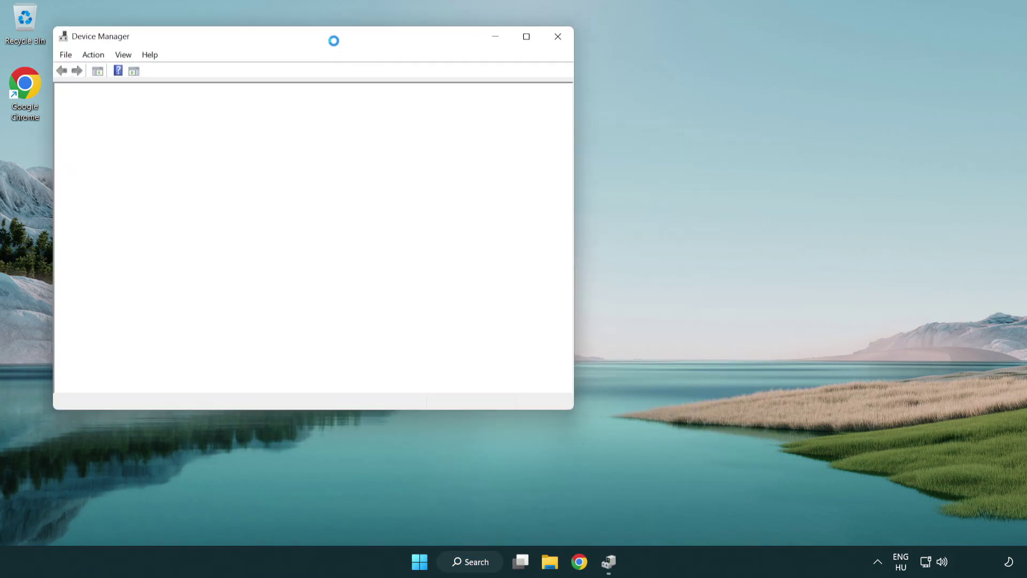
drag(324, 32, 518, 96)
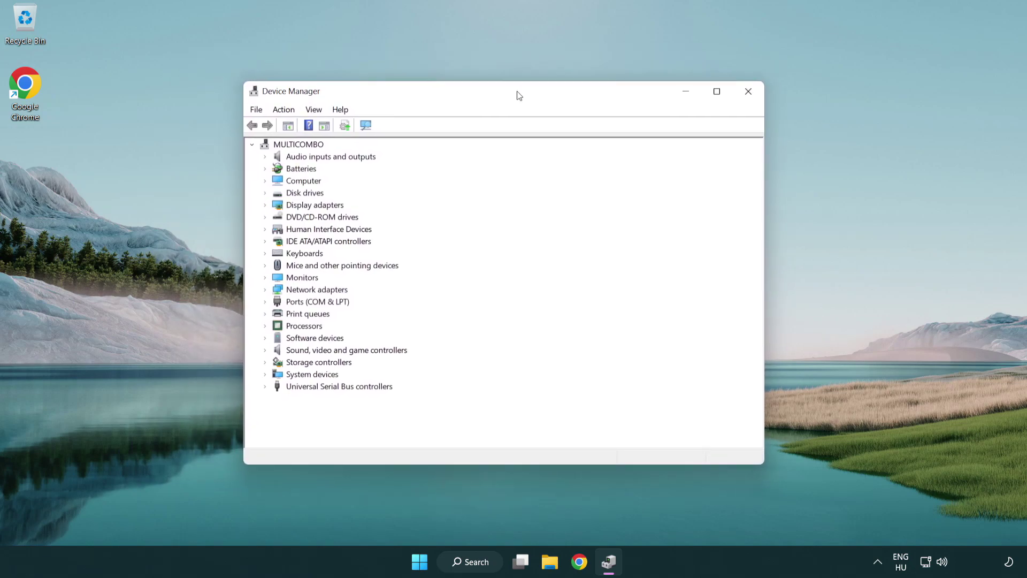
click(294, 352)
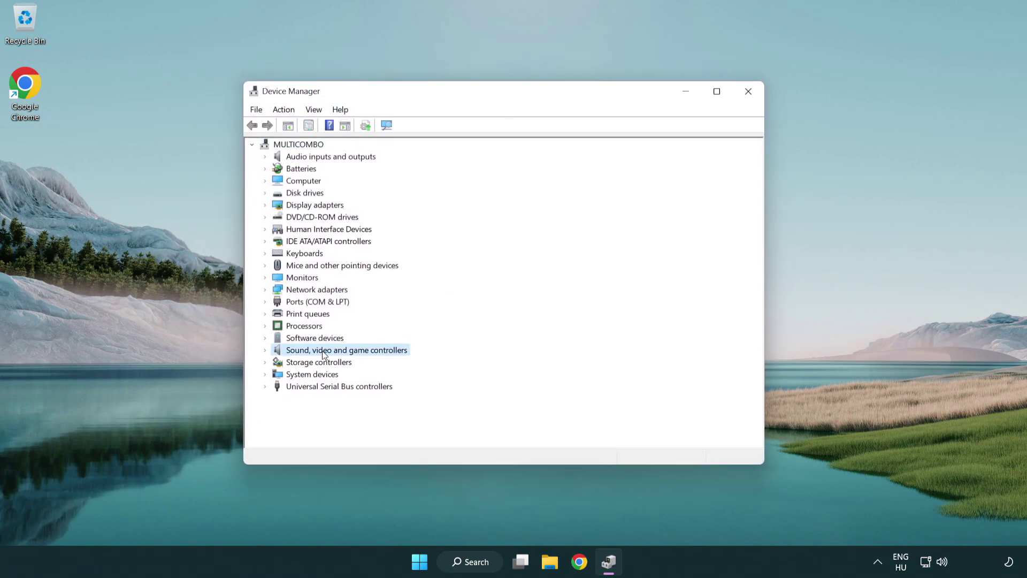
click(266, 351)
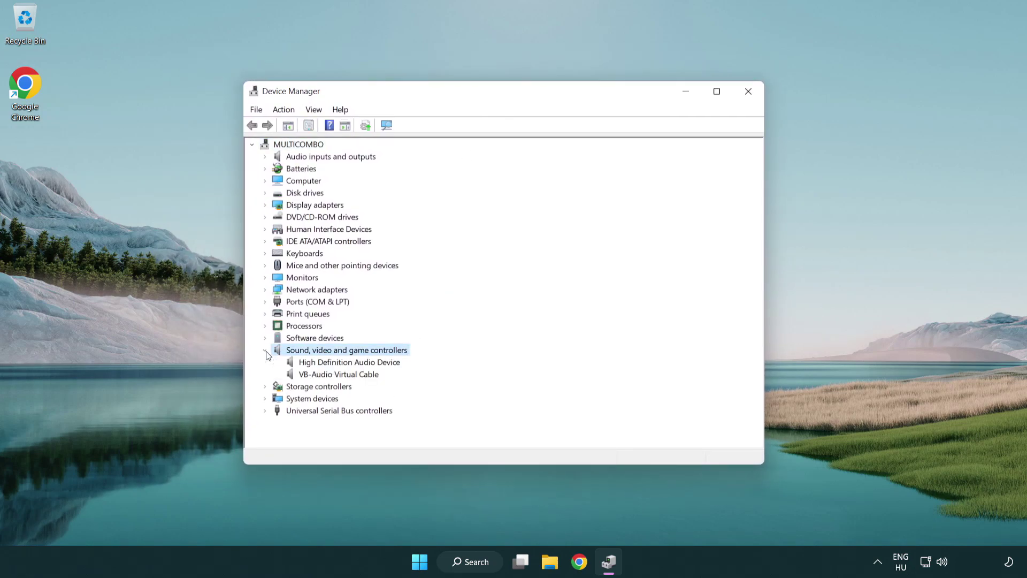
click(319, 365)
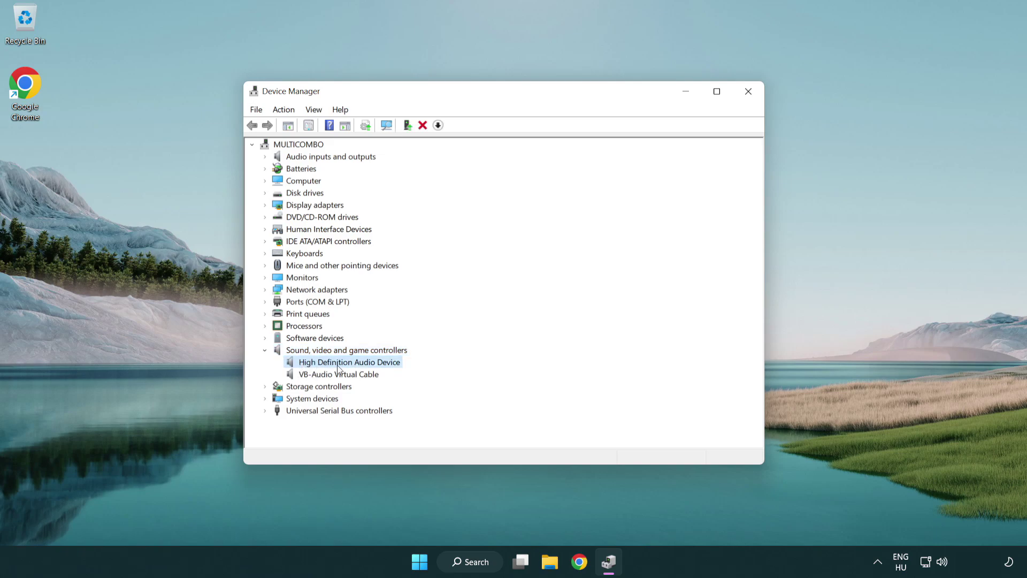
right_click(359, 362)
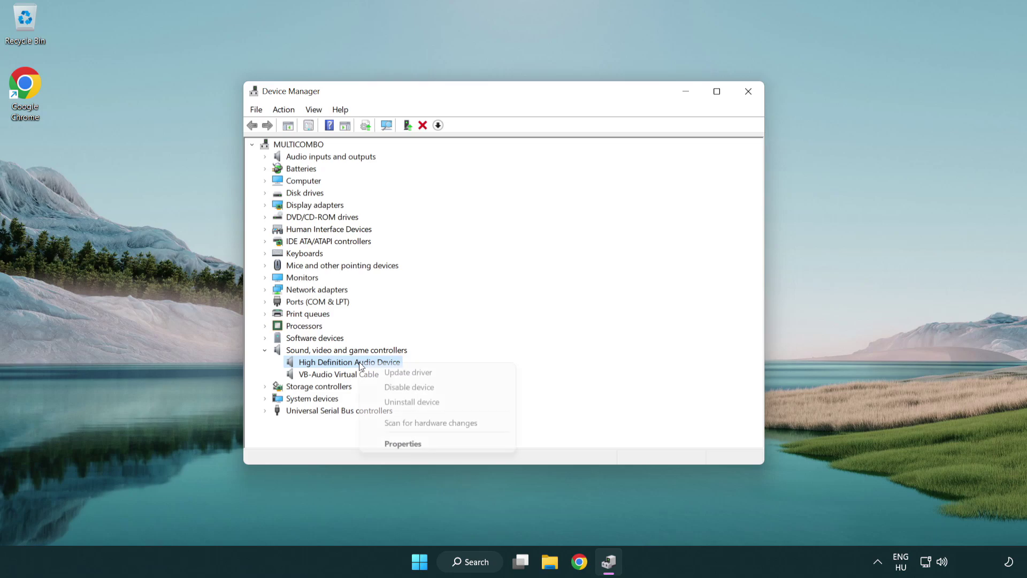
- Reinstall the High Definition Audio Device driver from the list of drivers on the computer
click(443, 374)
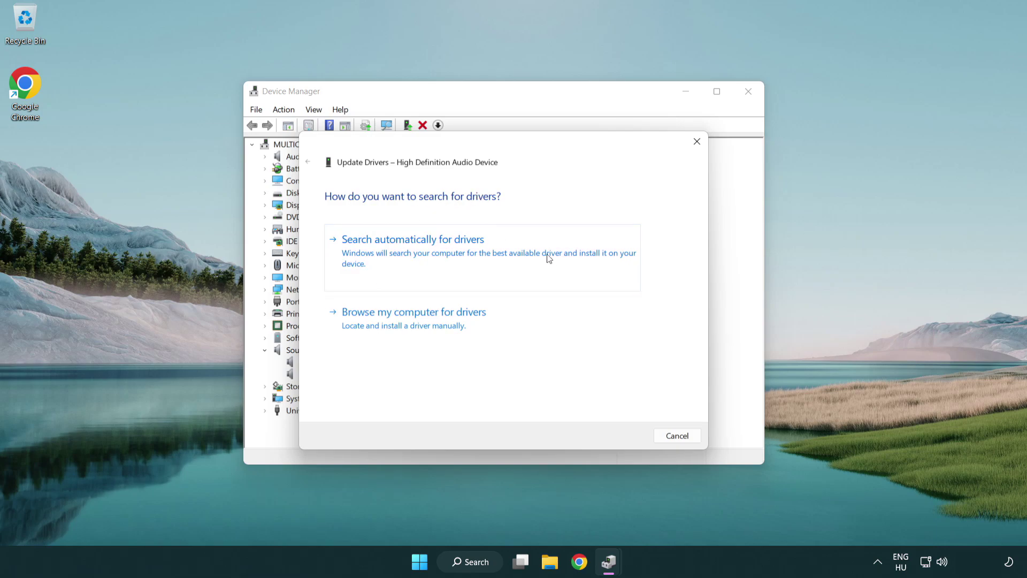
click(415, 336)
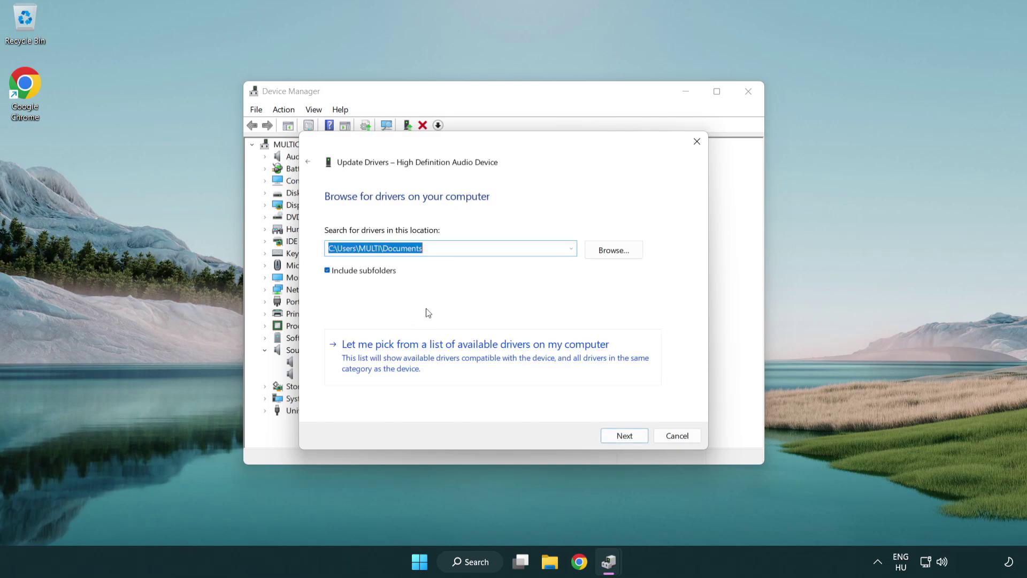
click(493, 363)
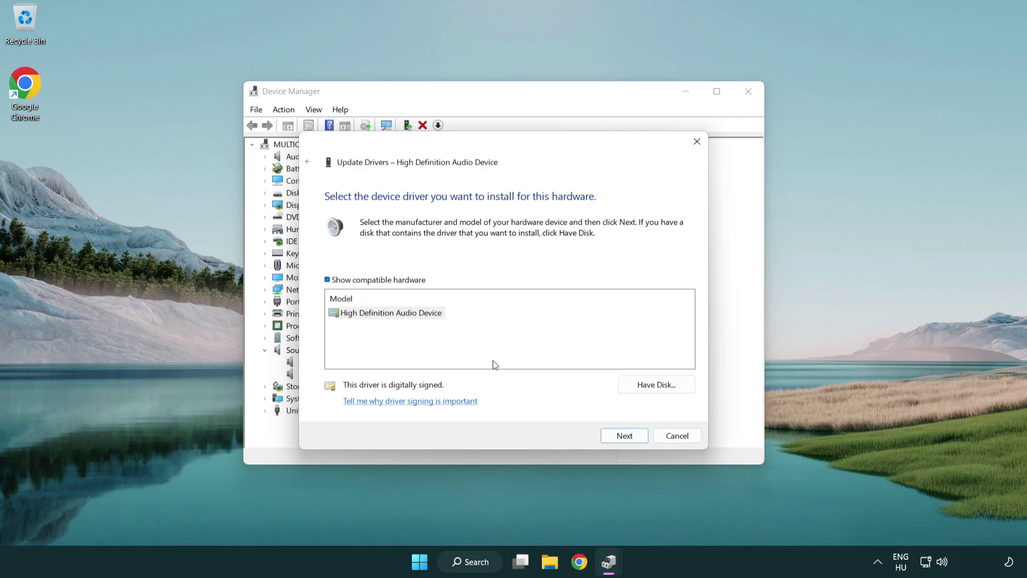
click(329, 315)
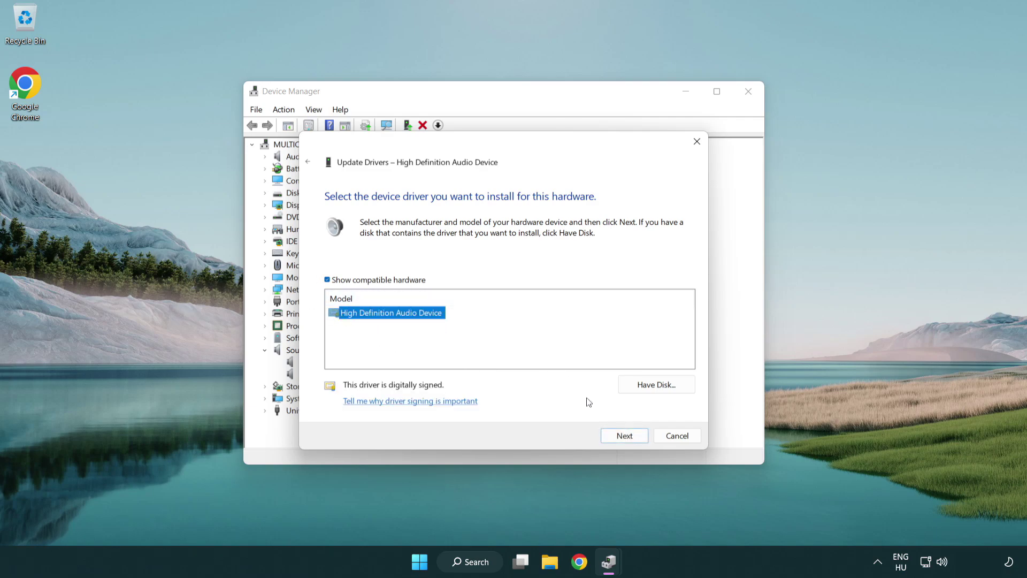
click(636, 439)
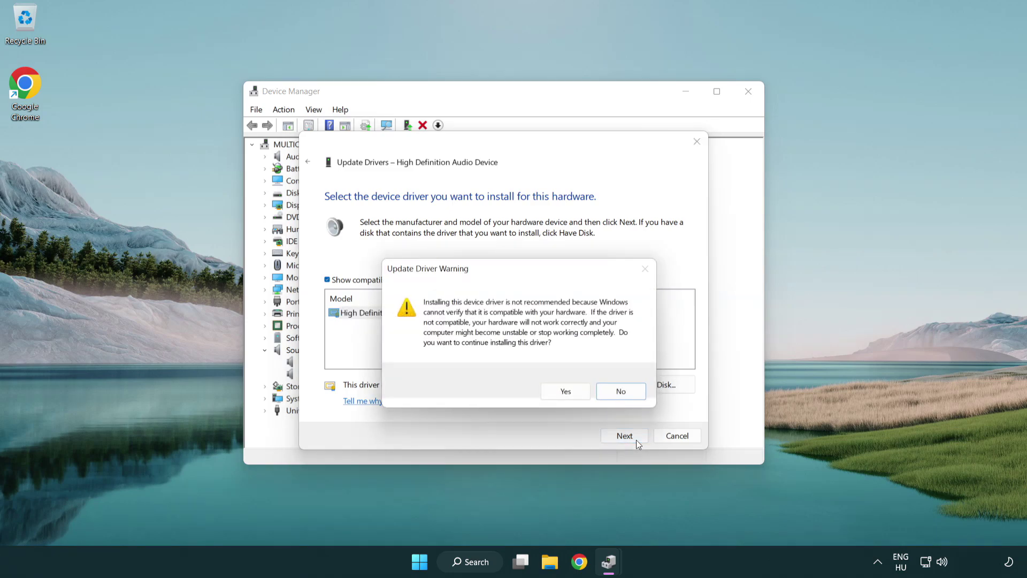
click(566, 392)
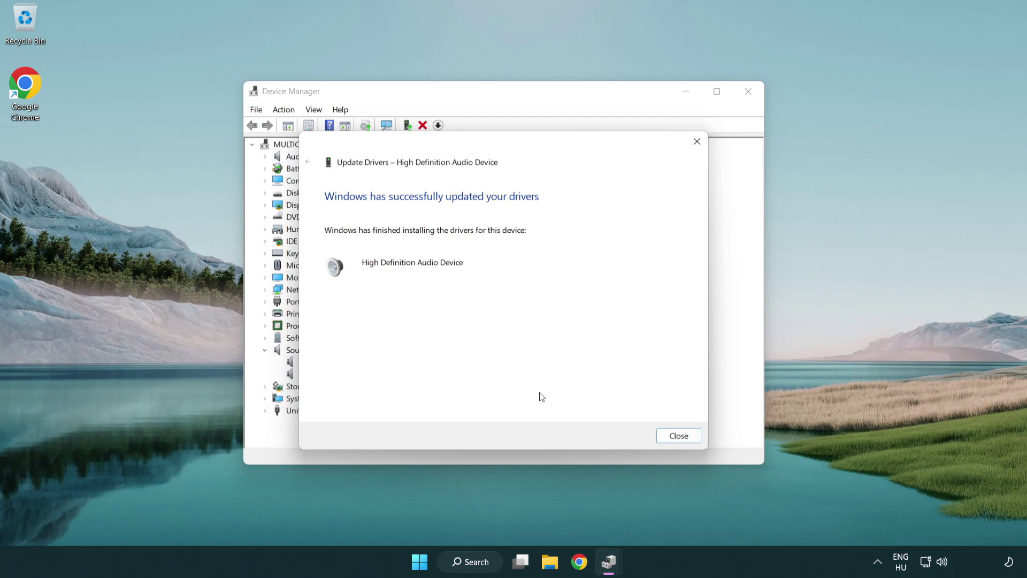
click(679, 435)
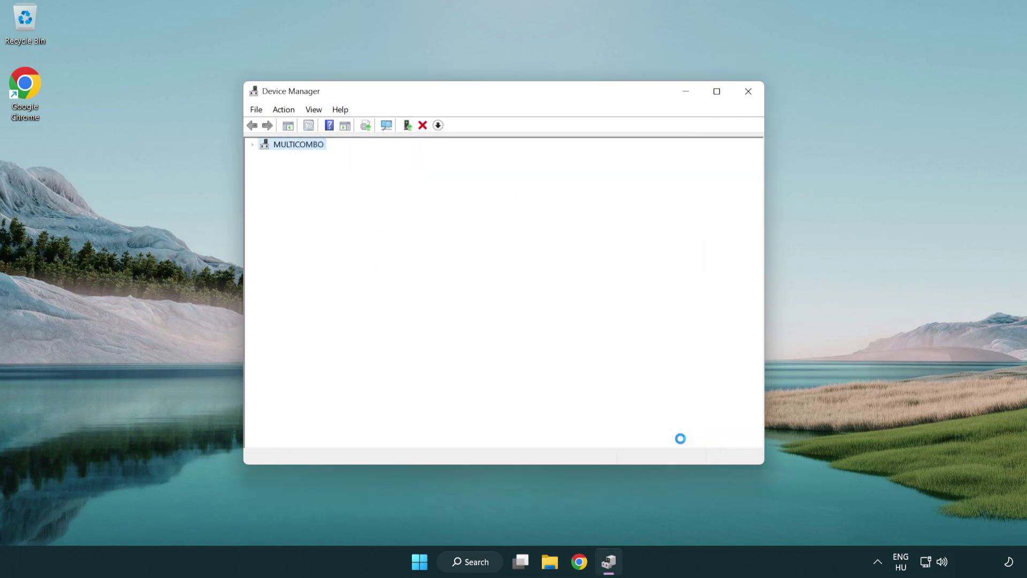
- Close Device Manager and show the Start menu's sleep, shut down and restart options
click(747, 92)
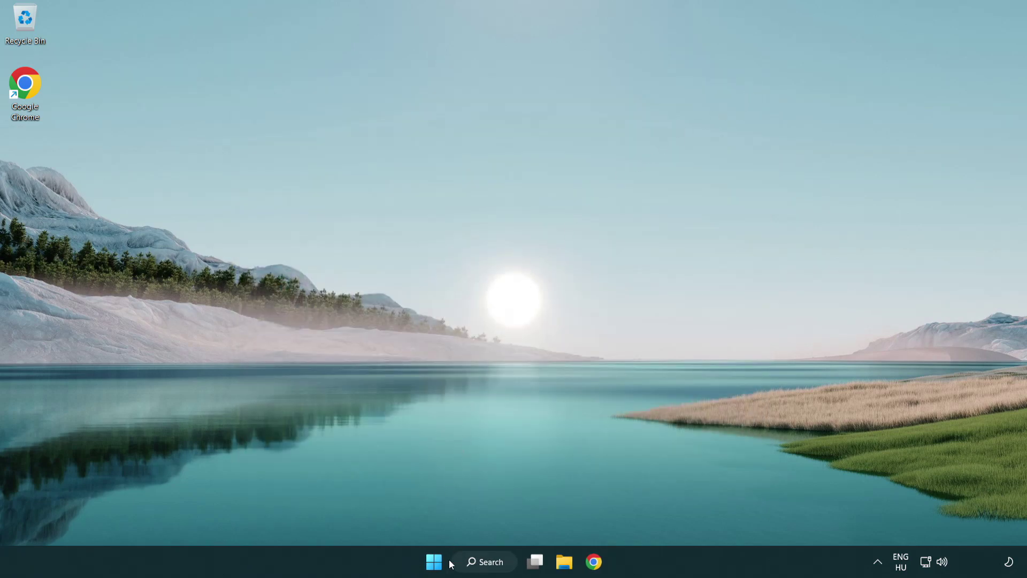
click(433, 561)
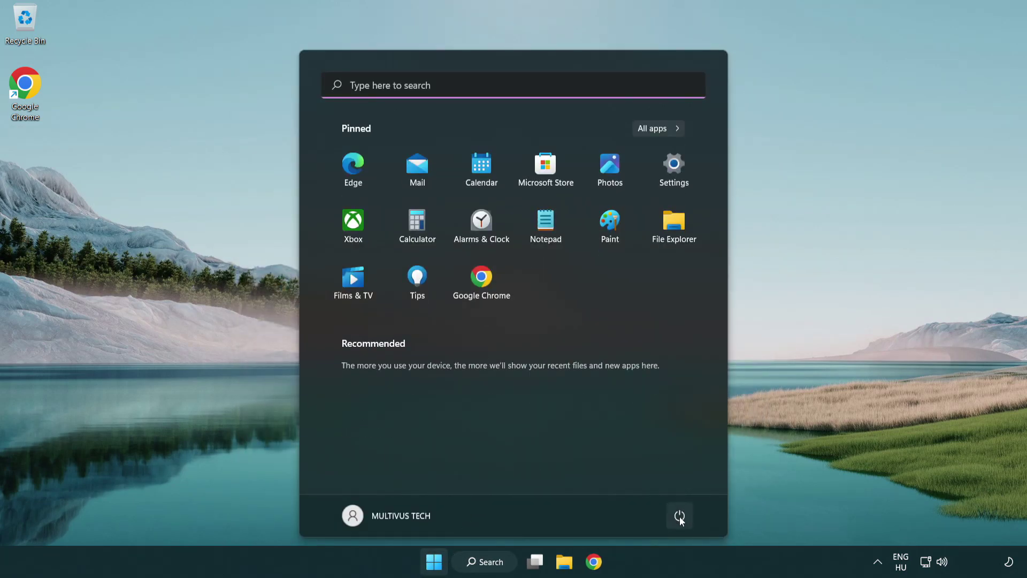
click(678, 515)
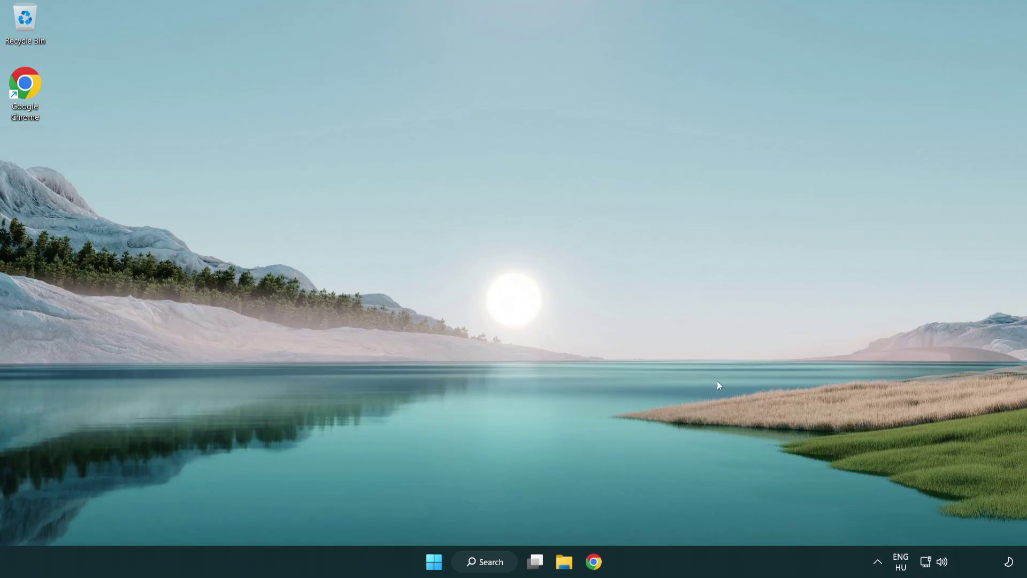
- Launch the Playing Audio troubleshooter from the taskbar volume icon's context menu
right_click(943, 563)
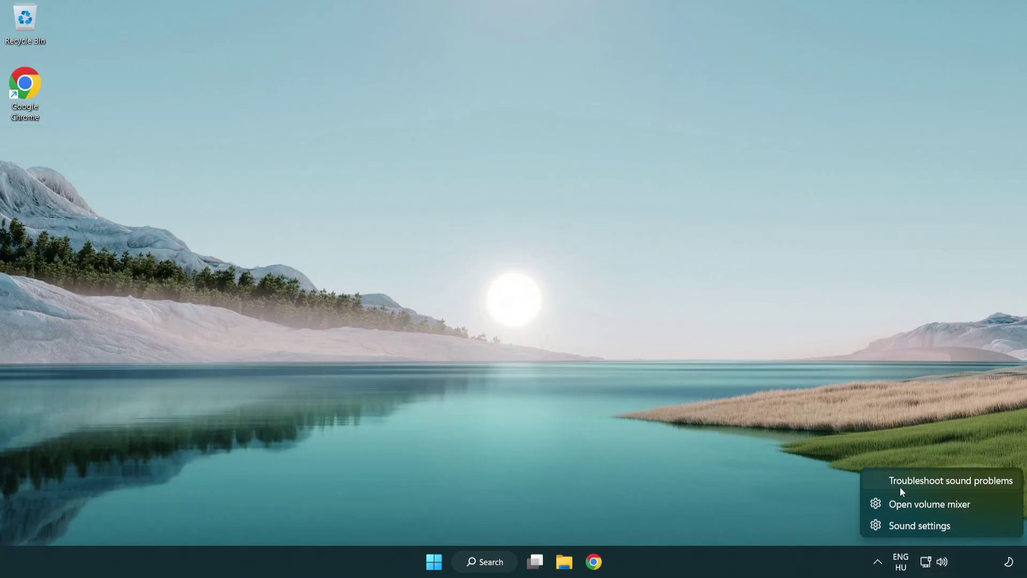
click(937, 483)
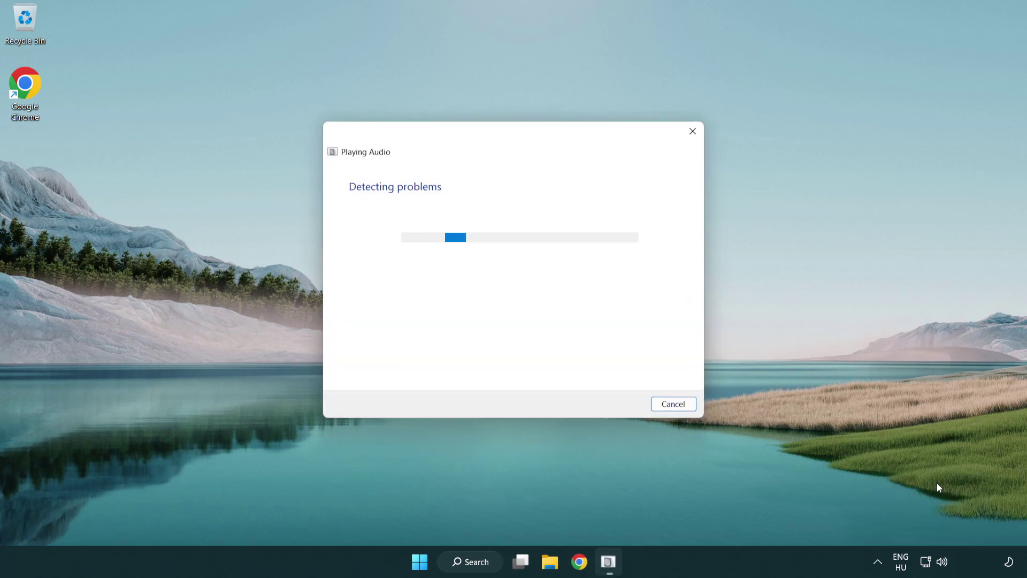